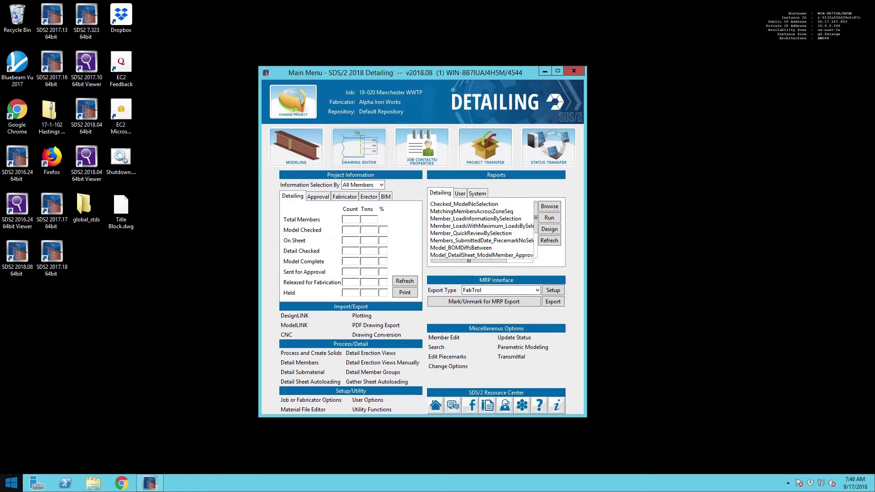
# Step: Use Change Project to bring up the Select Job dialog and start a new project
pyautogui.click(303, 99)
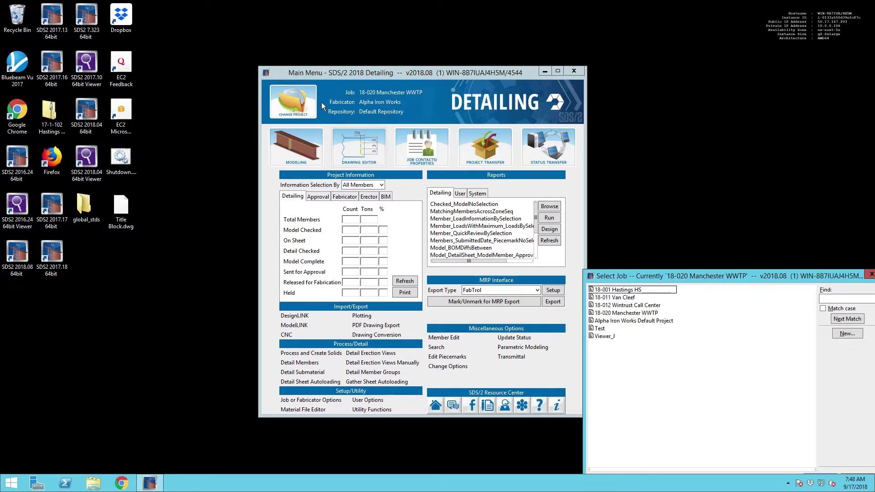
pyautogui.moveTo(789, 275); pyautogui.dragTo(473, 105)
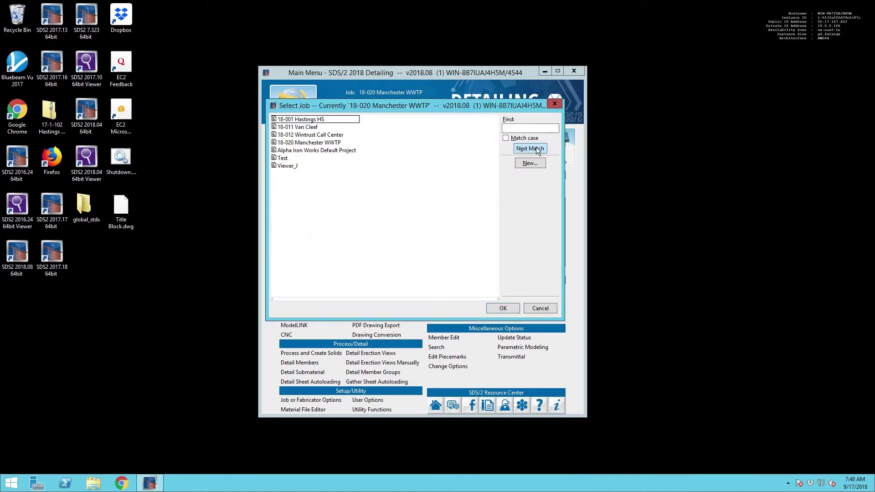
pyautogui.click(534, 163)
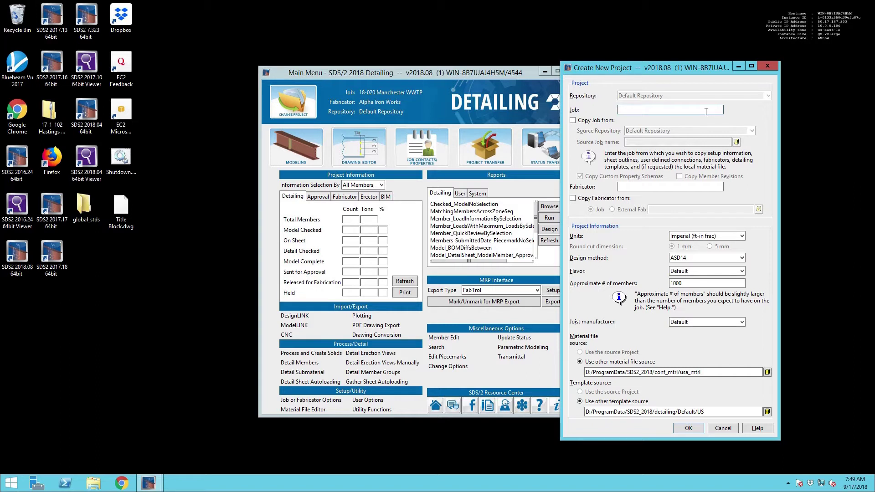
# Step: Name the job 18-021 Heath Village West, copying Alpha Iron Works Default Project without custom property schemas
pyautogui.write('021 Heath Village West')
pyautogui.click(574, 121)
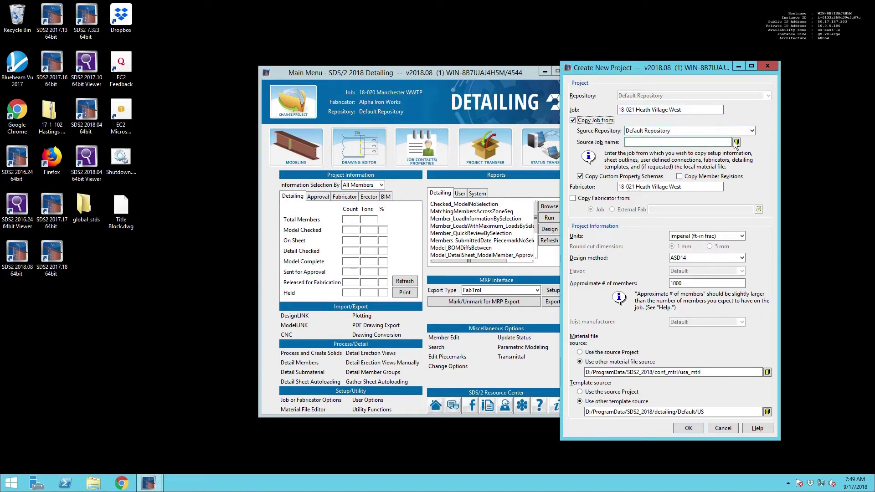
pyautogui.click(737, 143)
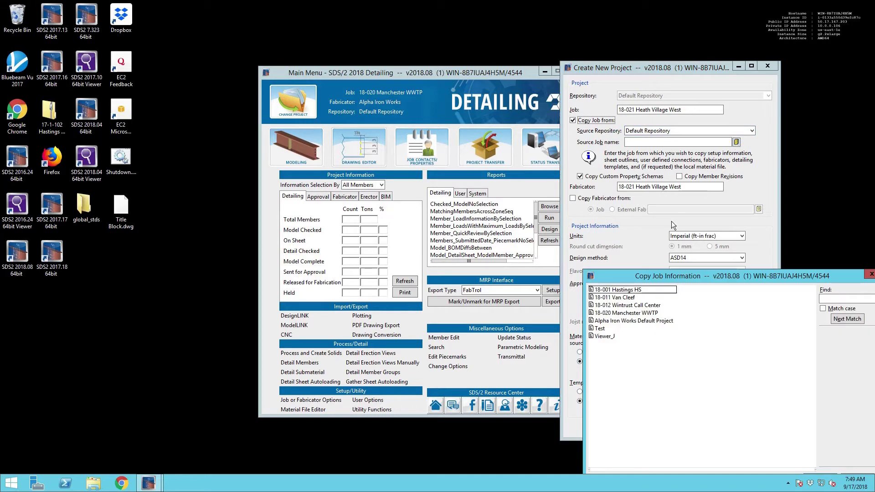
pyautogui.click(628, 322)
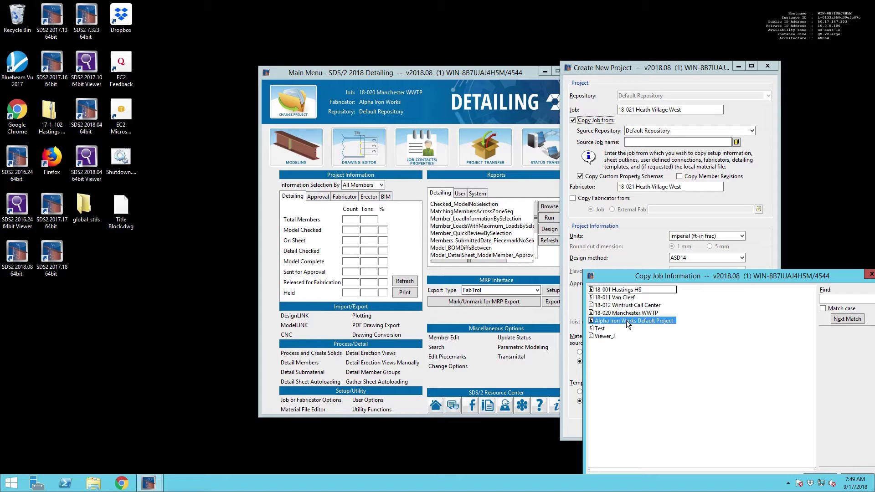
pyautogui.doubleClick(626, 321)
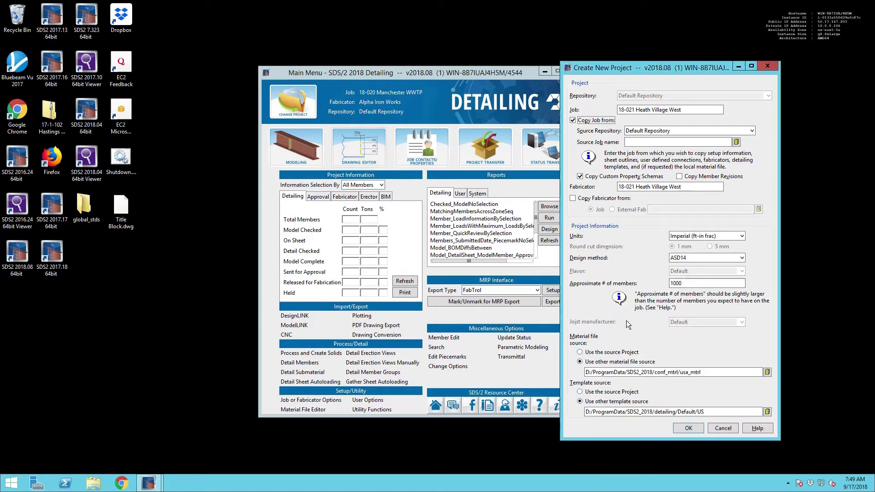
pyautogui.click(580, 177)
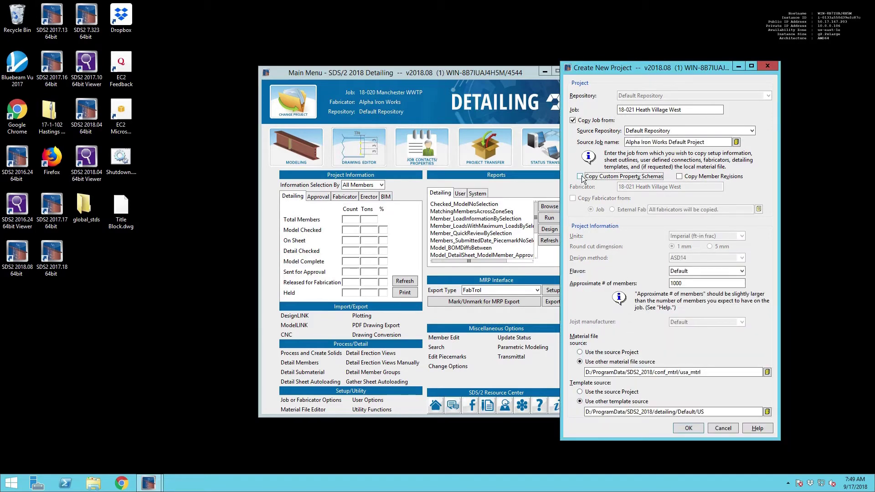
# Step: Choose flavor 2018 United Custom Properties, set about 2000 members, and create the job
pyautogui.click(741, 275)
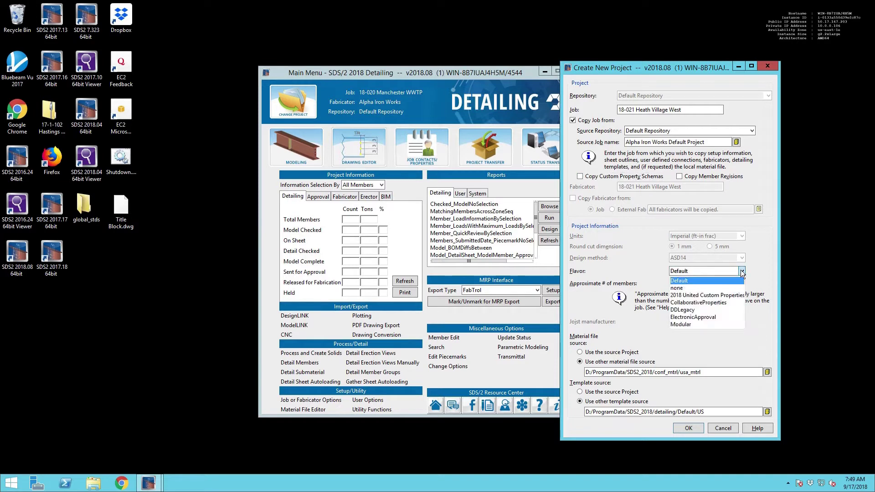
pyautogui.click(694, 296)
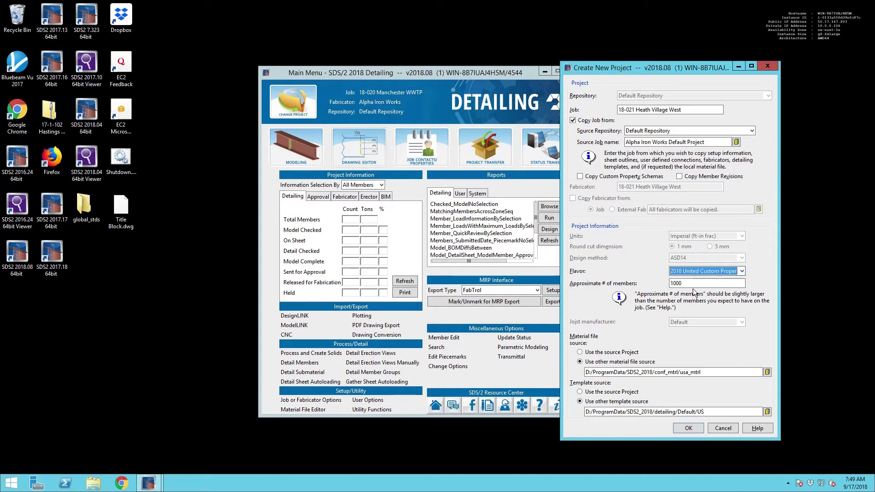
pyautogui.doubleClick(693, 283)
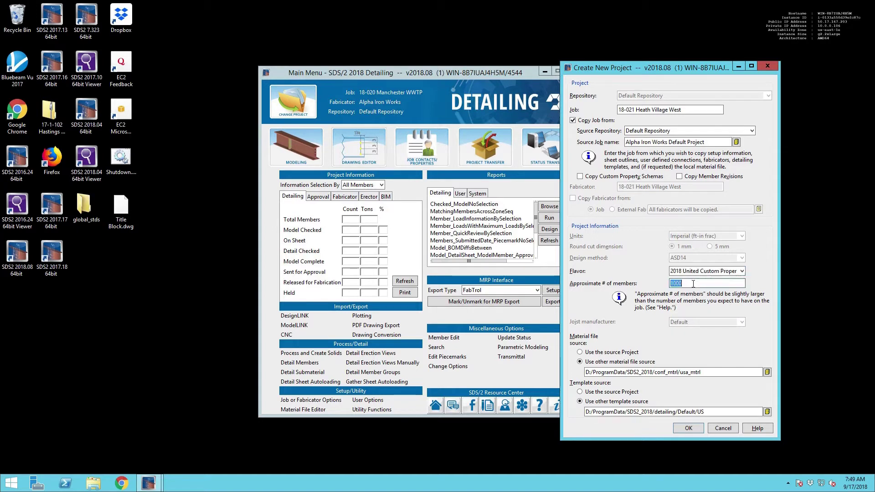
pyautogui.write('2000')
pyautogui.click(687, 428)
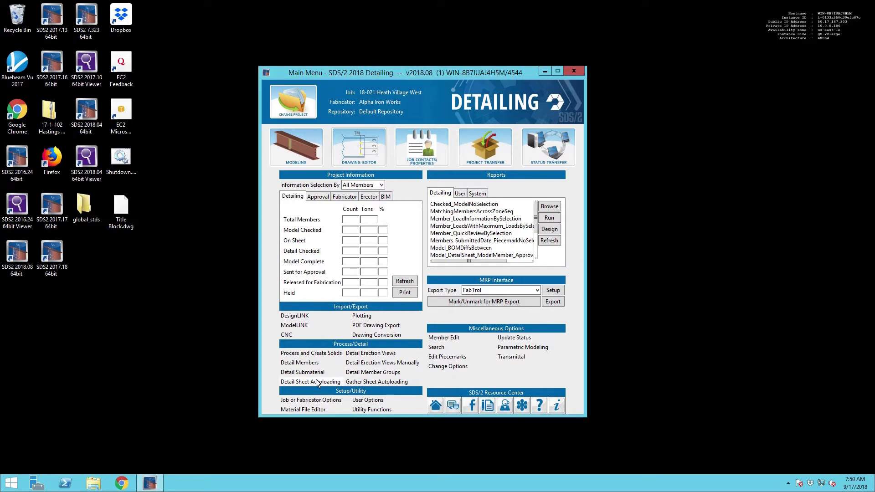
# Step: Add Vulcraft to the job's manufacturers in the Joist Manufacturer Manager
pyautogui.click(373, 409)
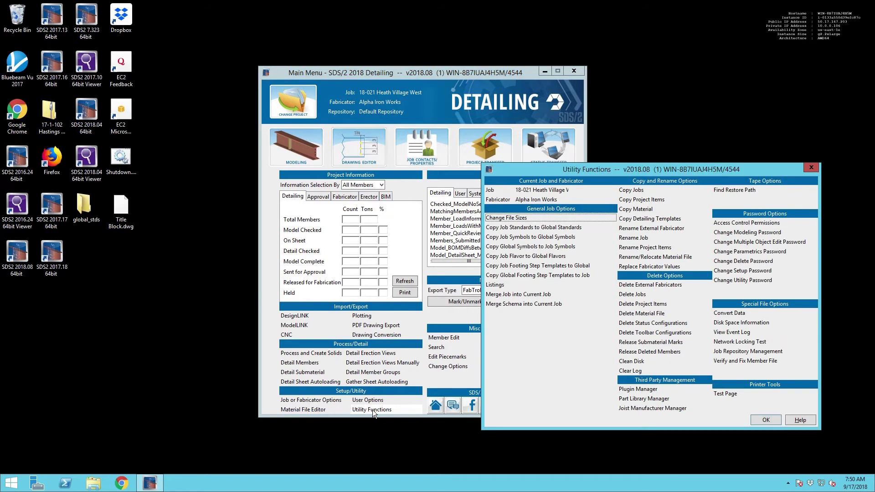
pyautogui.click(641, 408)
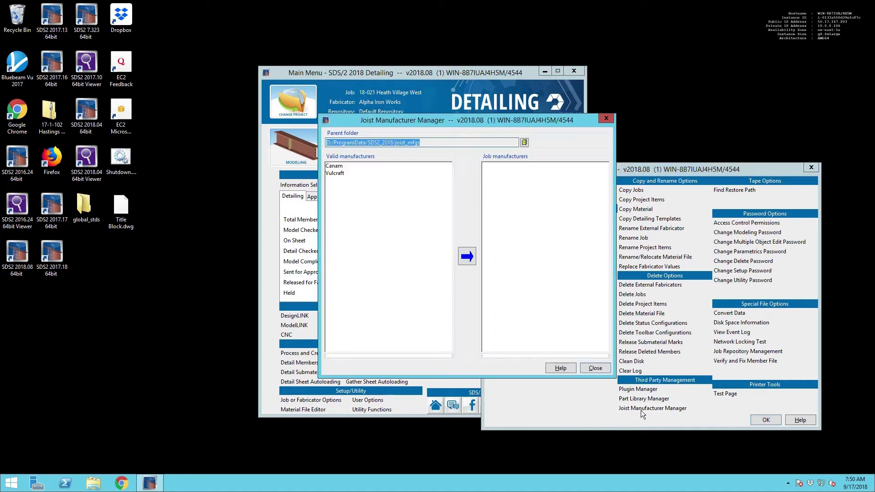
pyautogui.click(341, 176)
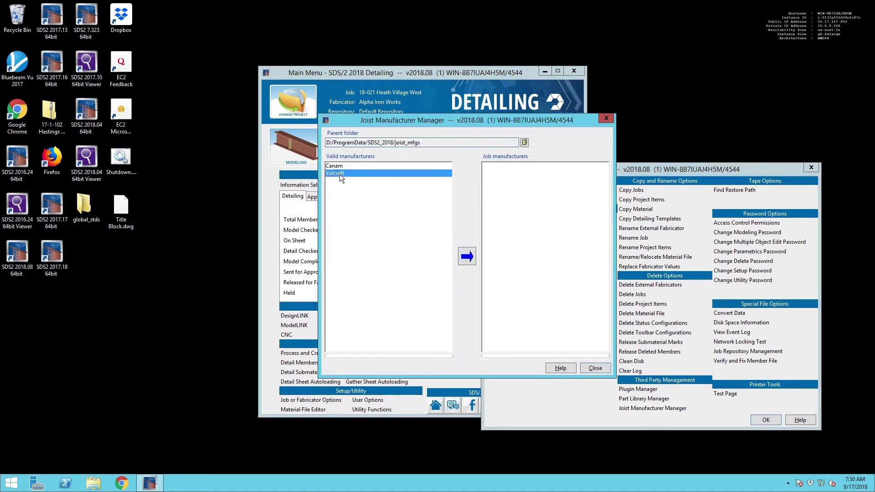
pyautogui.click(465, 256)
pyautogui.click(595, 369)
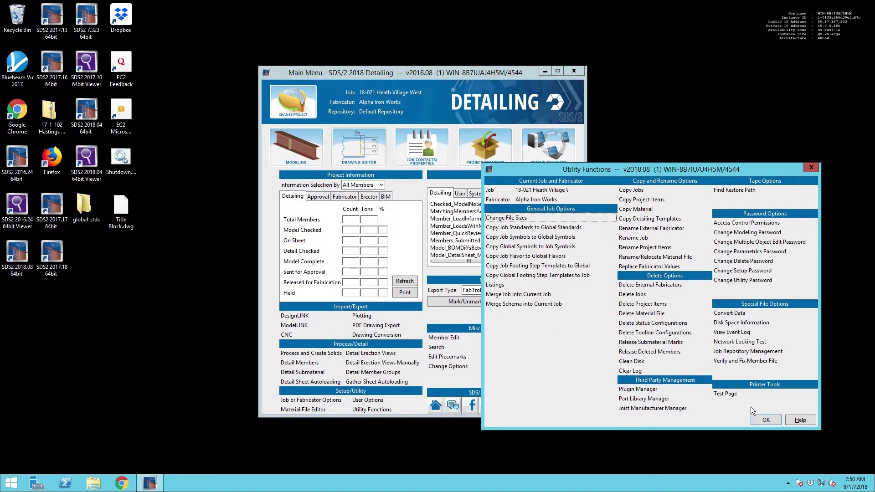
# Step: Set Joist Manufacturer Setup to Vulcraft with Mfg. pre-configured panels, accepting the panel terms
pyautogui.click(765, 418)
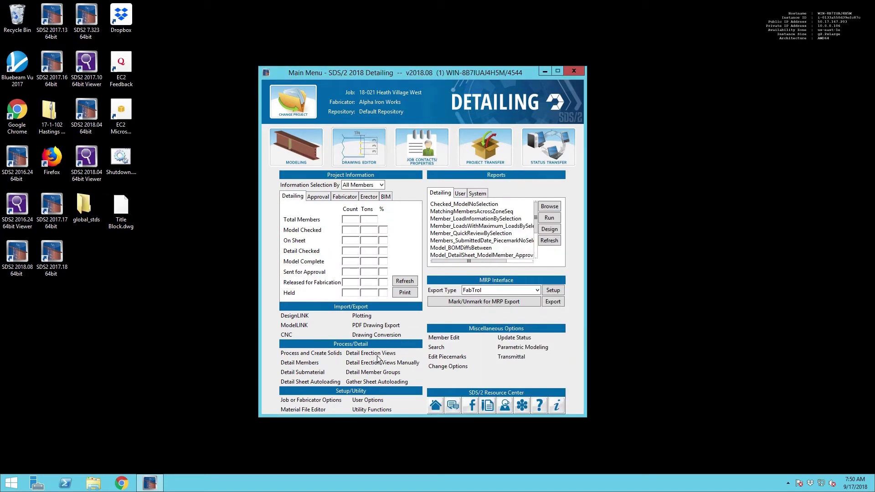
pyautogui.click(313, 401)
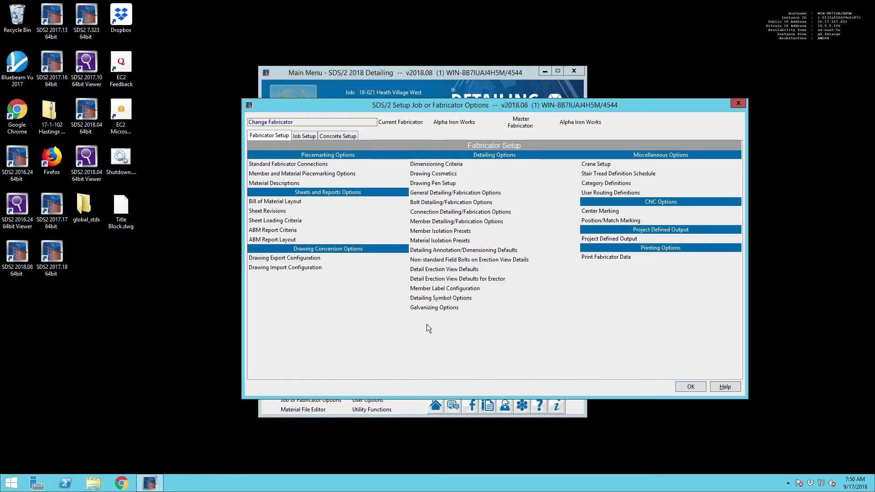
pyautogui.click(303, 134)
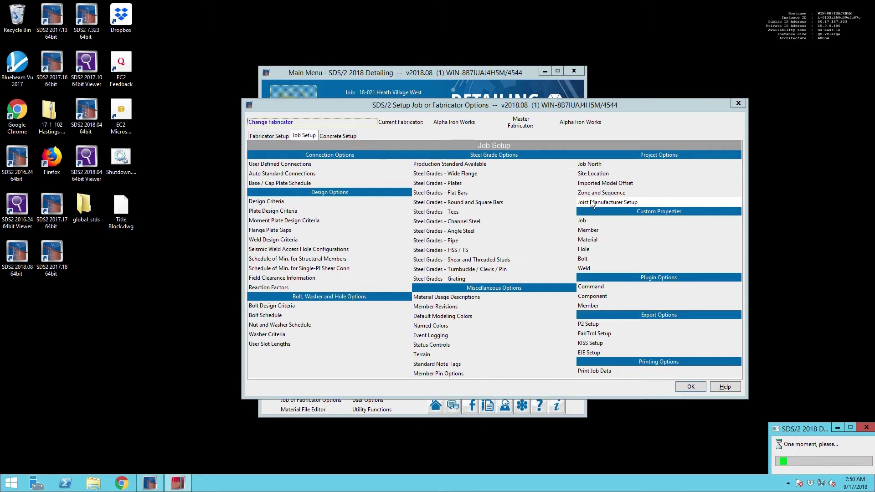
pyautogui.click(567, 207)
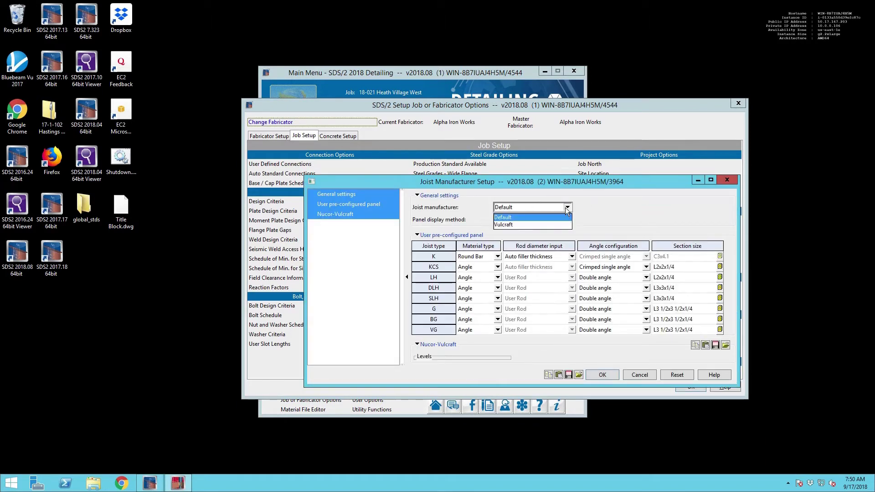
pyautogui.click(528, 224)
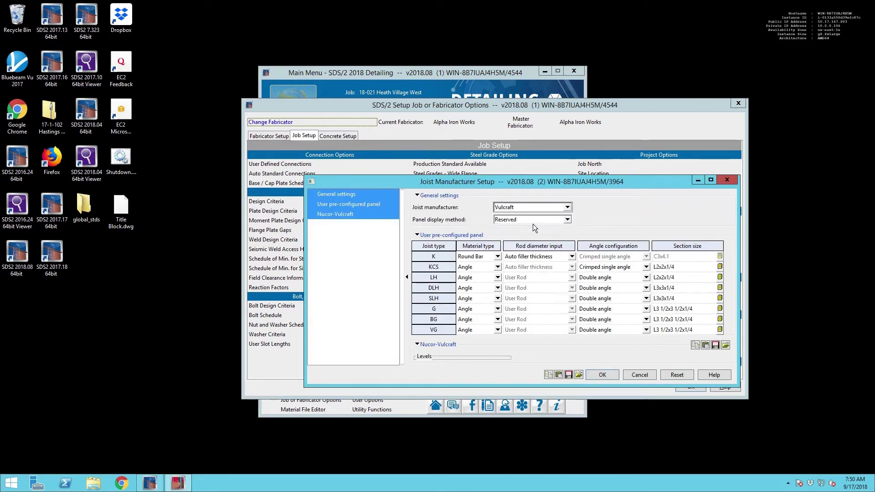
pyautogui.click(563, 220)
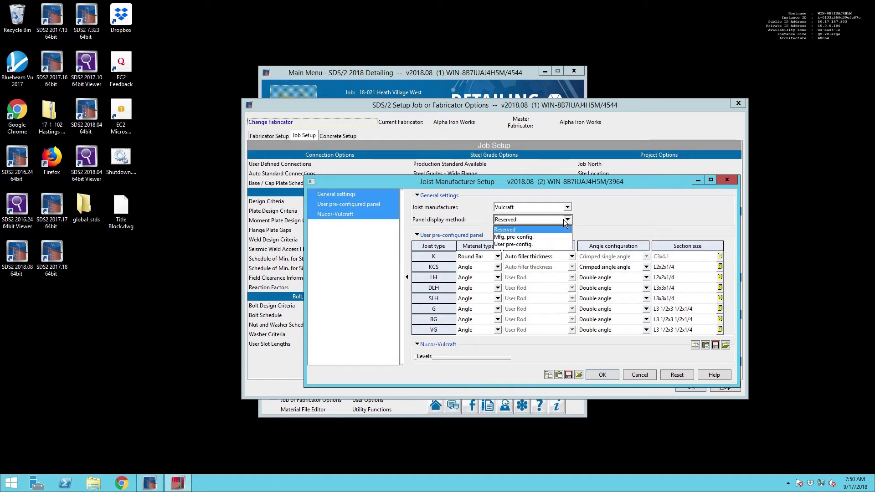
pyautogui.click(530, 236)
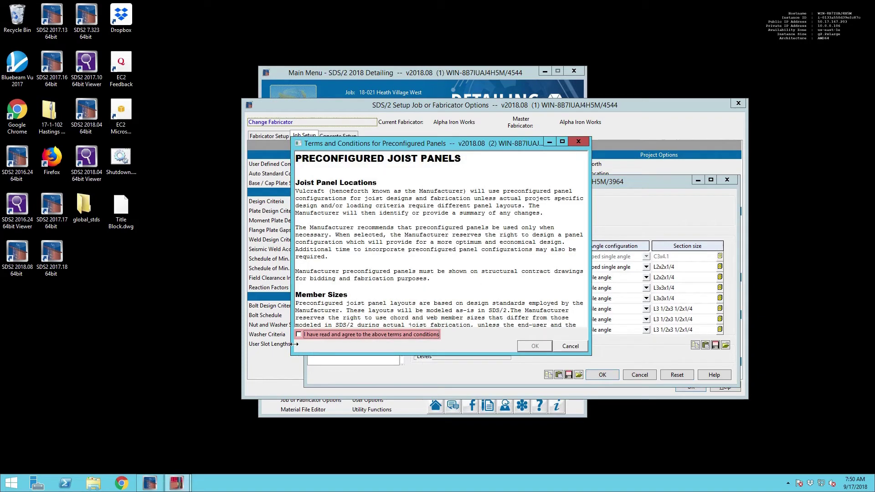
pyautogui.click(299, 335)
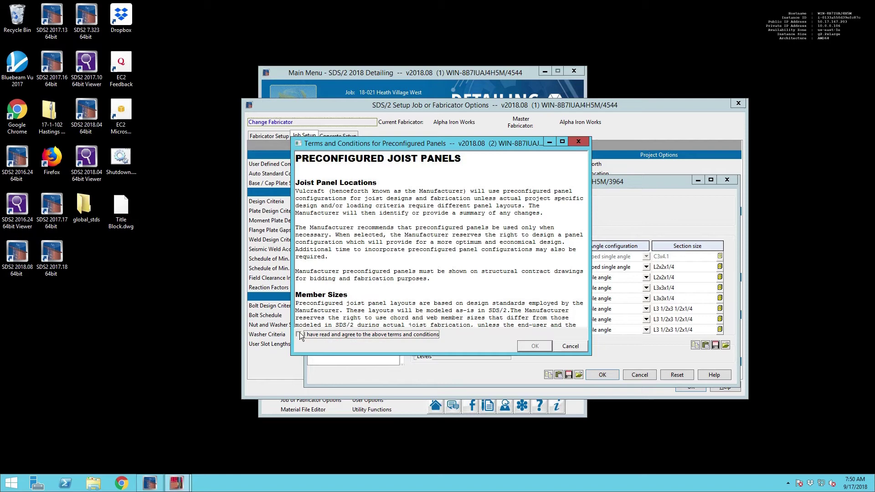
pyautogui.click(299, 335)
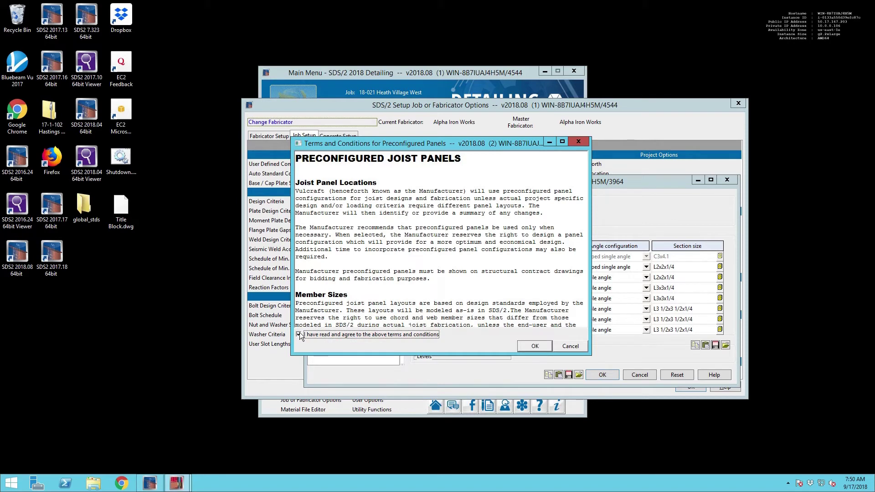
pyautogui.click(535, 345)
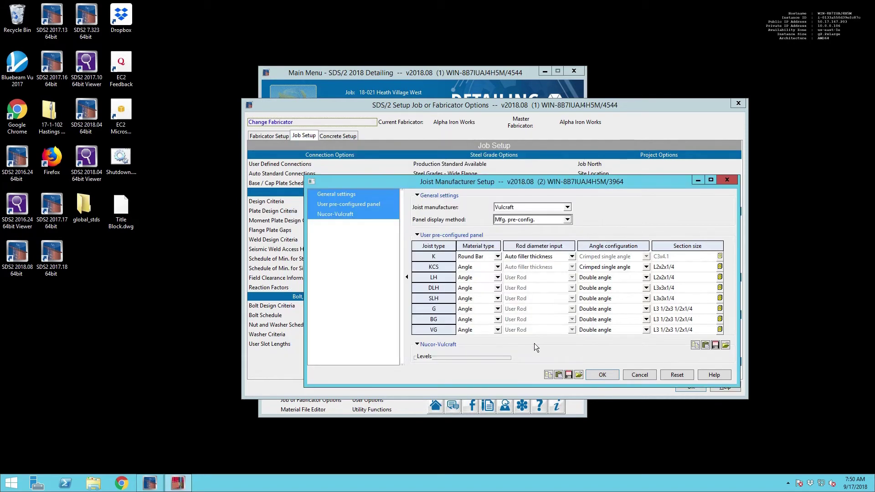
pyautogui.click(603, 375)
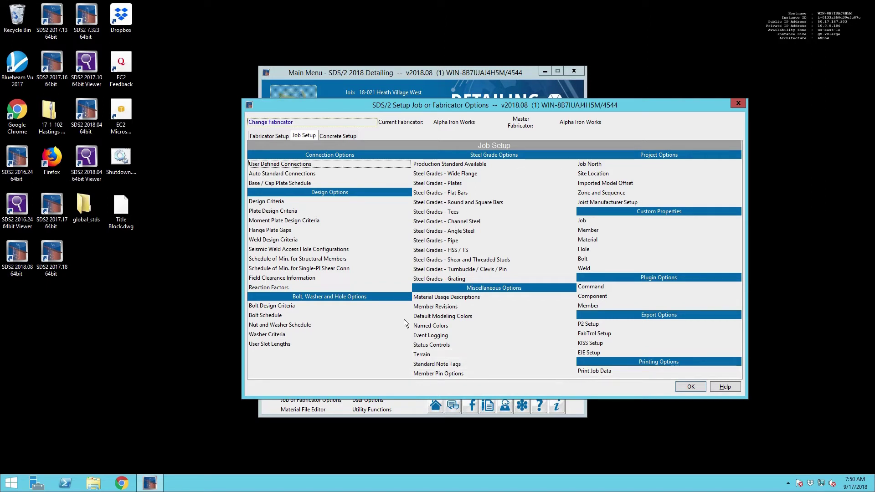
pyautogui.click(277, 176)
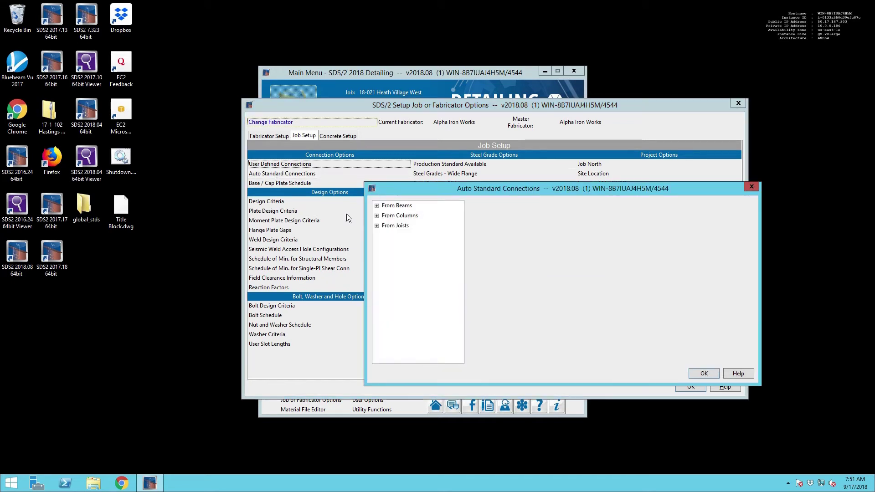
pyautogui.click(377, 226)
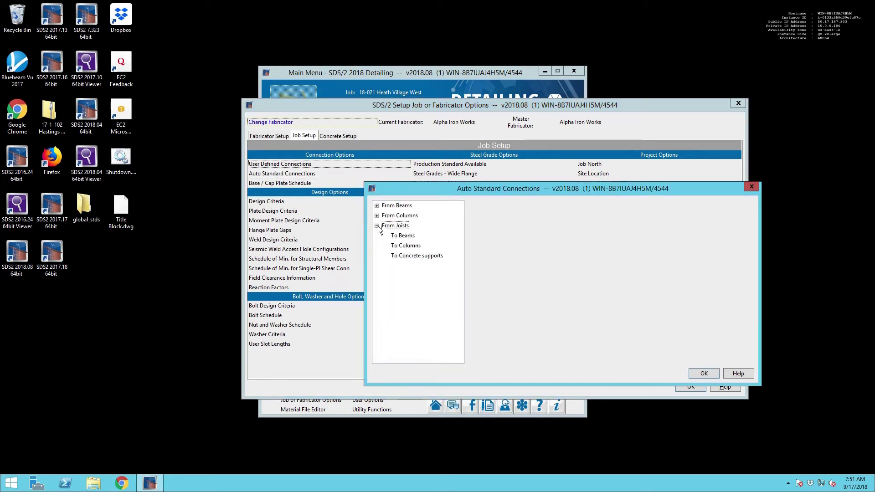
pyautogui.click(402, 236)
pyautogui.click(403, 256)
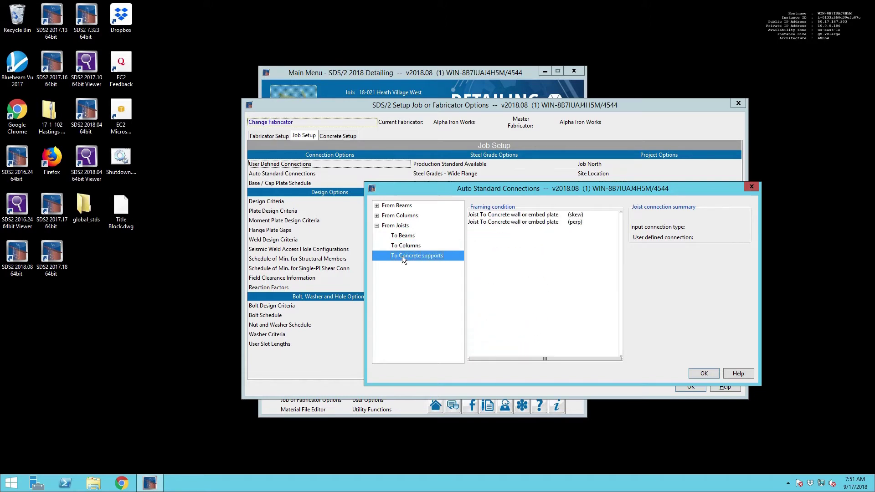
pyautogui.click(377, 225)
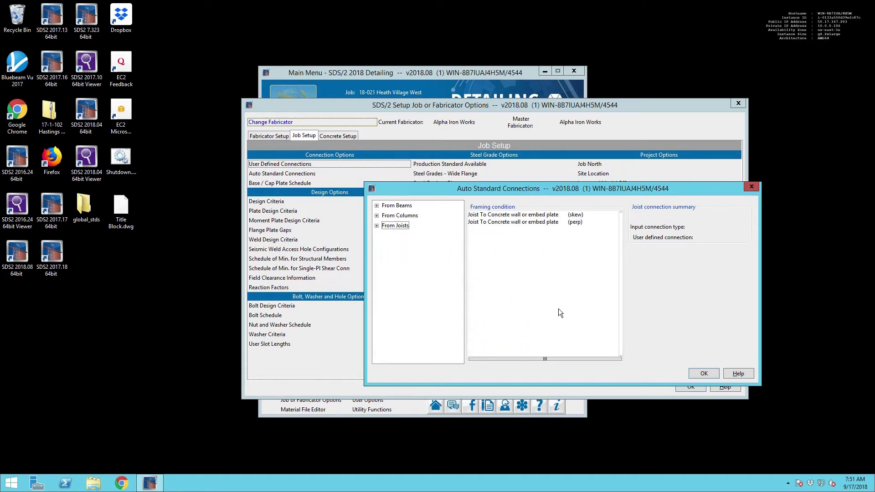
pyautogui.click(704, 374)
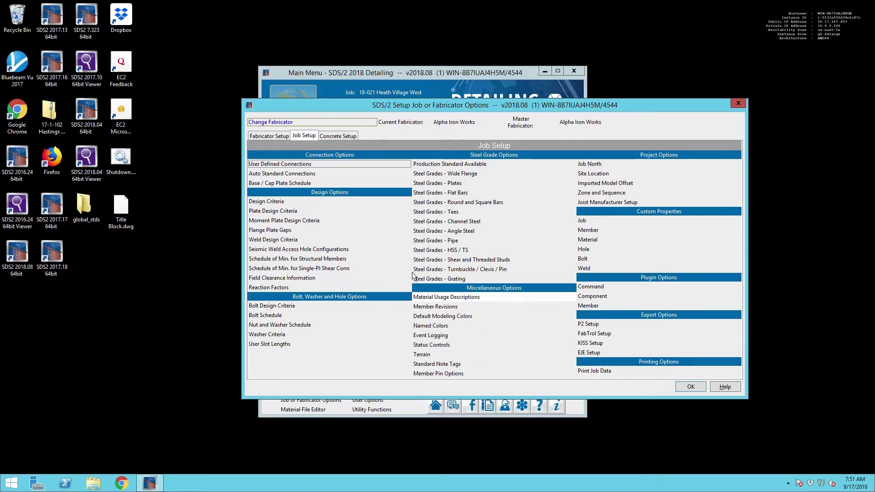
# Step: Review and accept the Standard Fabricator Connections joist setup defaults, then close Setup
pyautogui.click(276, 134)
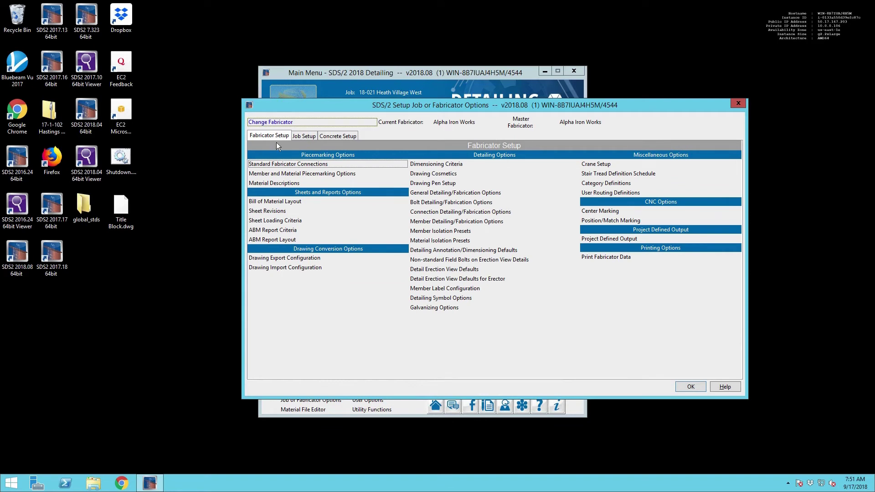
pyautogui.click(280, 165)
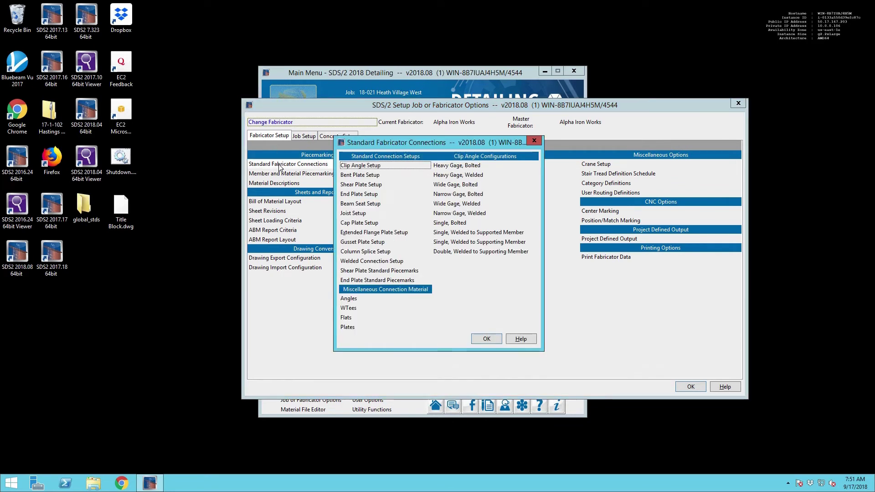
pyautogui.click(365, 213)
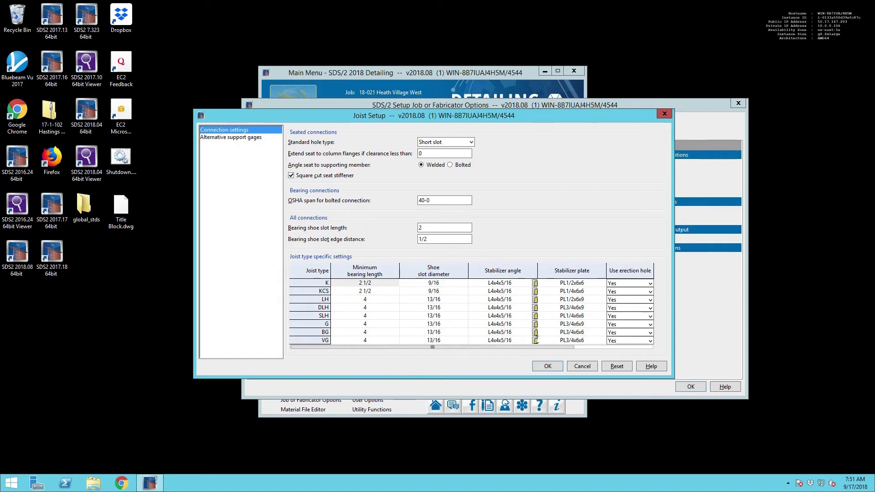
pyautogui.click(554, 366)
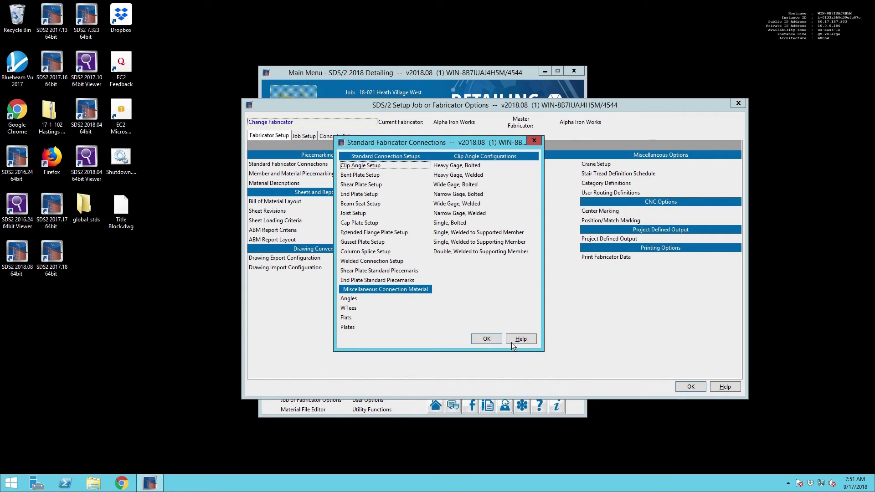
pyautogui.click(486, 339)
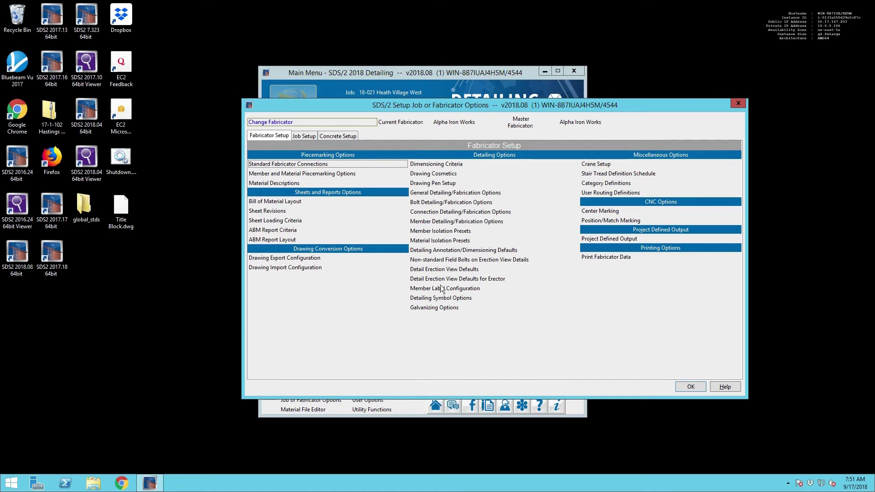
pyautogui.press('Escape')
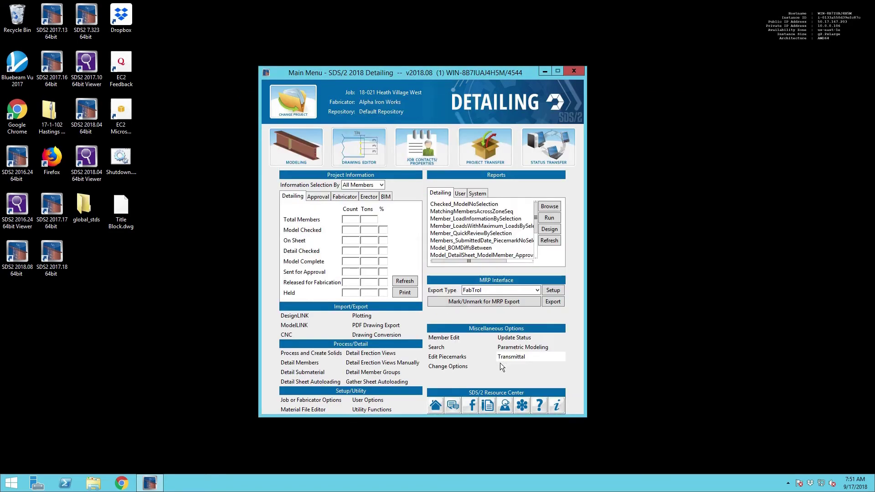
# Step: Reopen Job Setup options and check that Job North is 0 degrees, leaving it unchanged
pyautogui.click(320, 400)
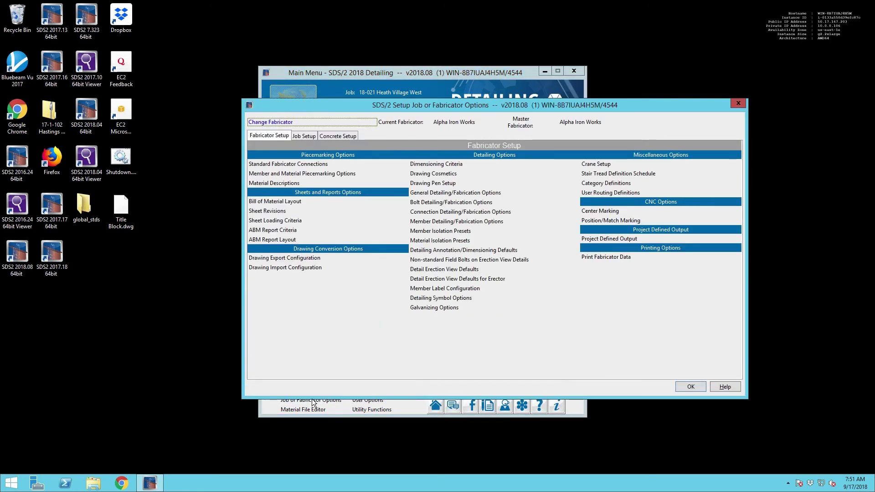
pyautogui.click(304, 136)
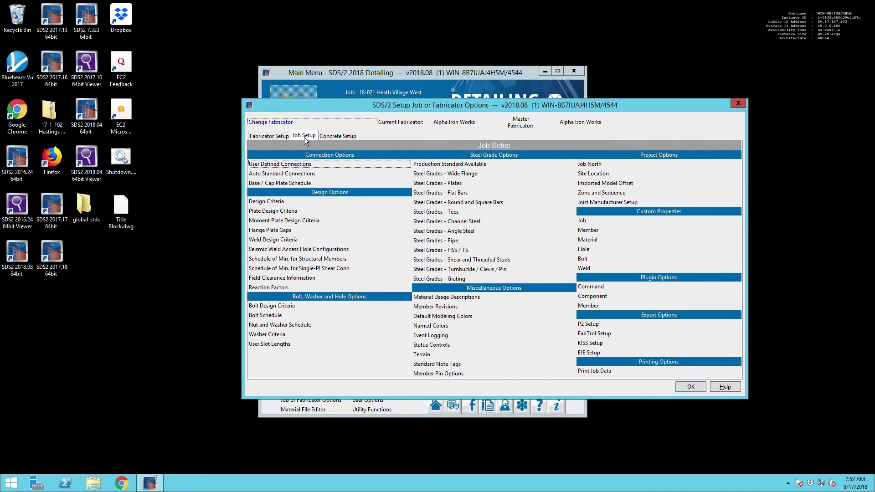
pyautogui.click(589, 164)
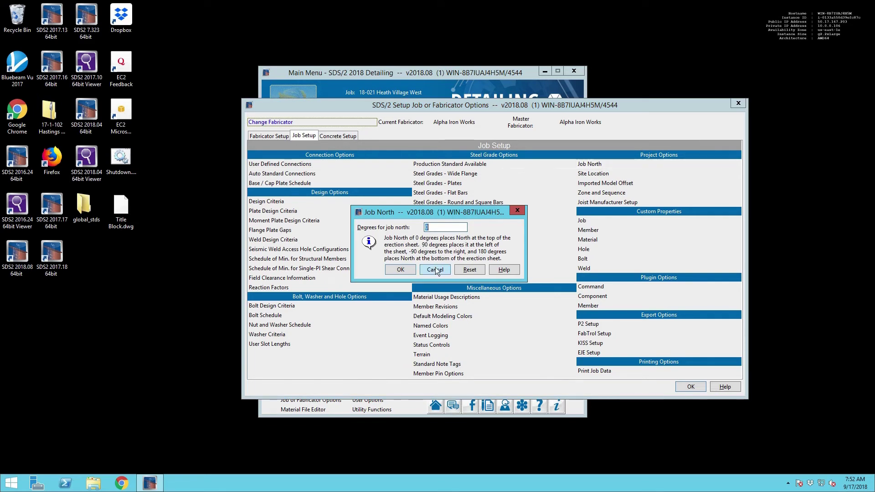
pyautogui.click(410, 270)
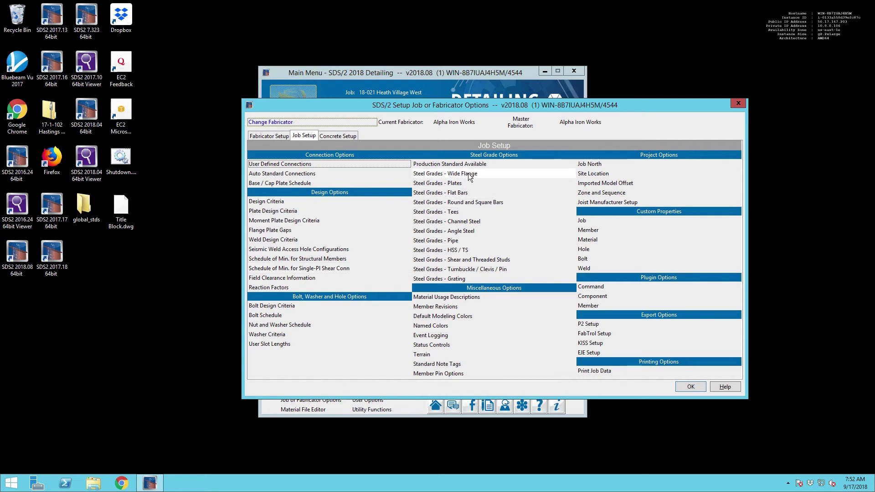
# Step: Move A572-50 up to be the DEFAULT channel steel grade, ahead of A36 and A572-42
pyautogui.click(453, 222)
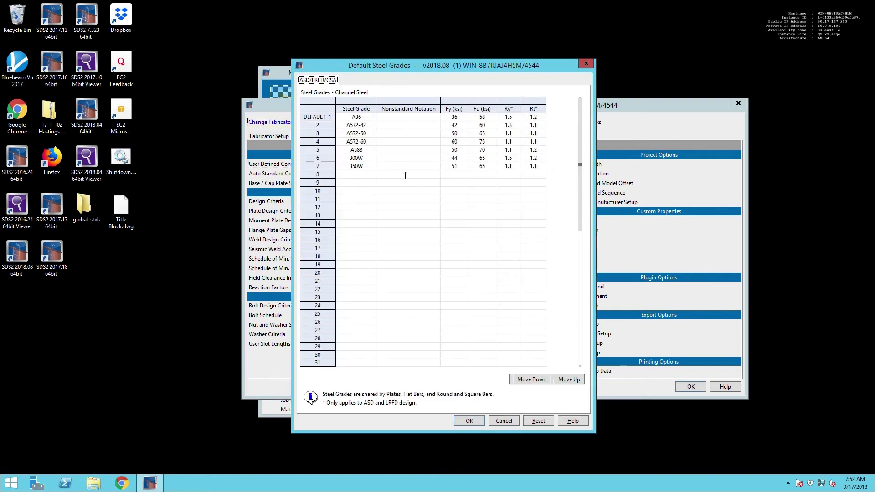
pyautogui.click(367, 131)
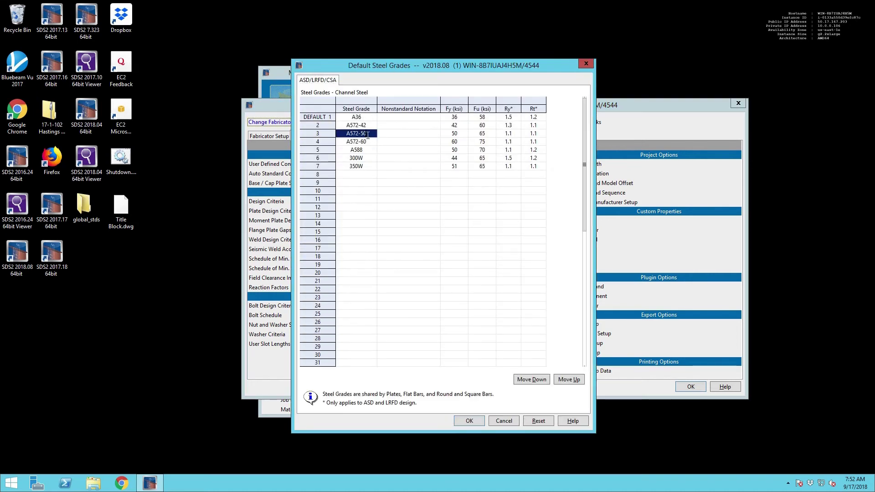
pyautogui.click(567, 379)
pyautogui.click(568, 379)
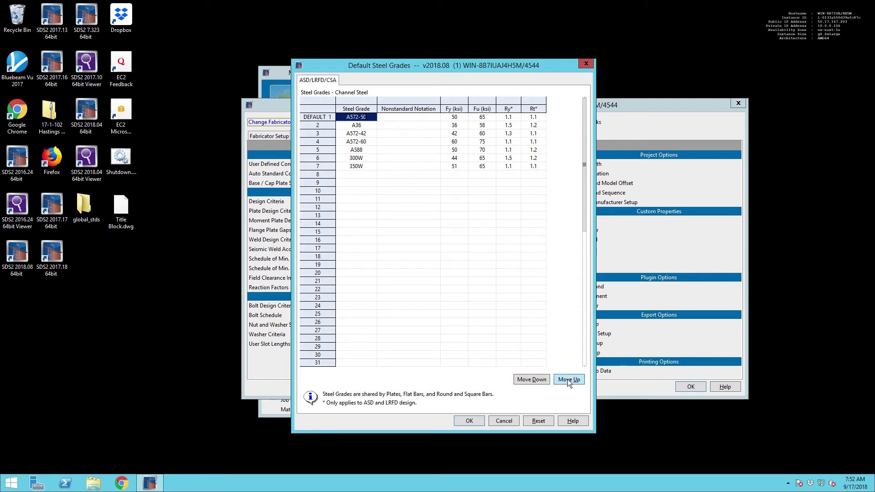
pyautogui.click(471, 422)
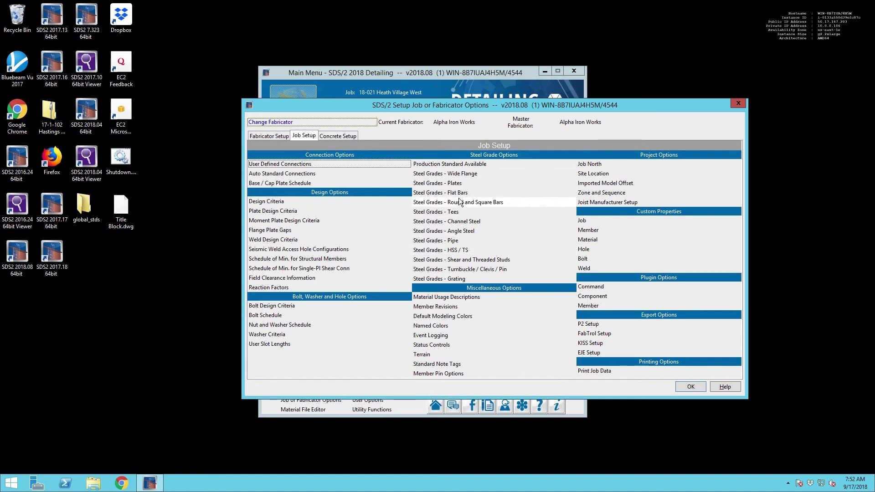
# Step: Set the Design Criteria connection design method to ASD15 (ASD 15th Omega Factors)
pyautogui.click(268, 202)
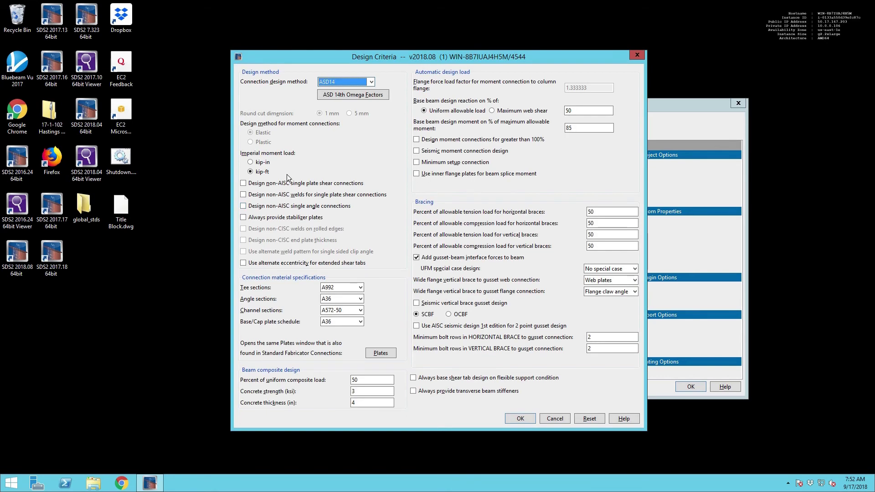
pyautogui.click(371, 82)
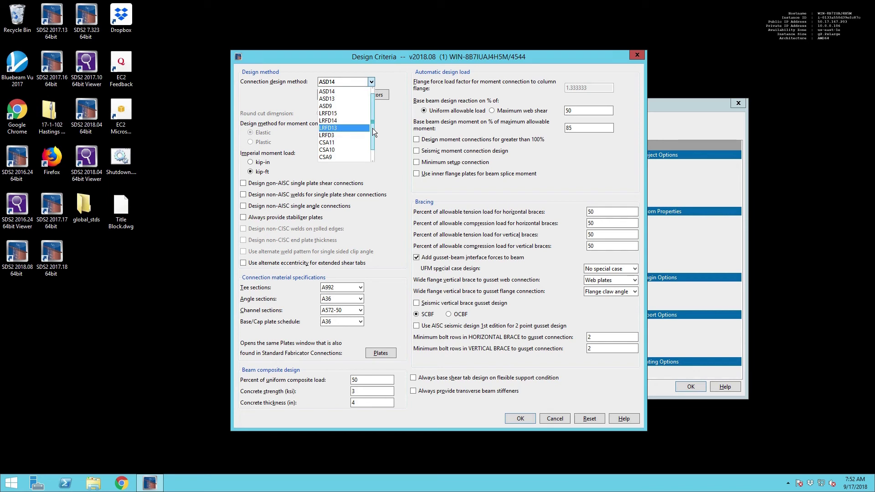
pyautogui.moveTo(373, 128); pyautogui.dragTo(375, 108)
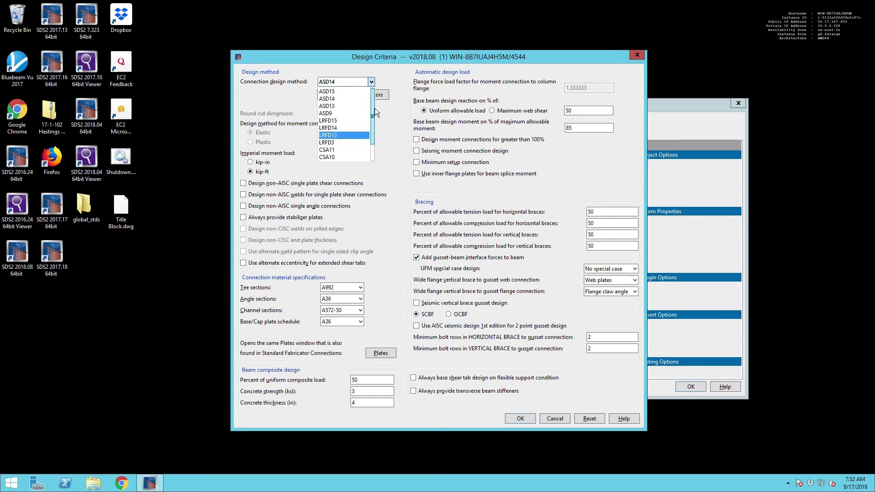
pyautogui.click(343, 92)
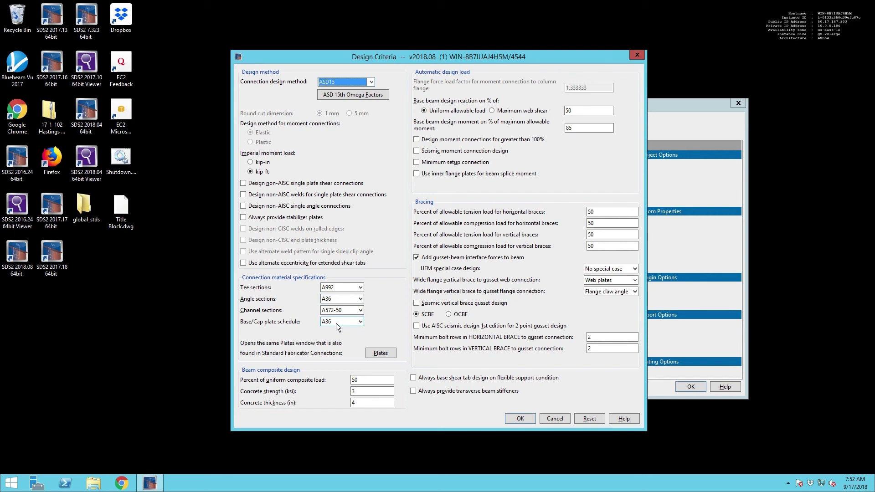
pyautogui.click(516, 418)
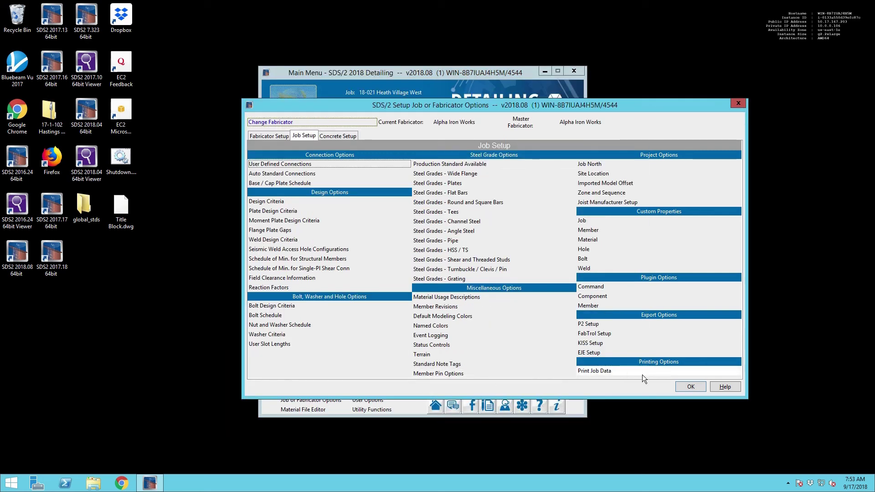
# Step: Accept the Setup Job or Fabricator Options dialog with OK to return to the Main Menu
pyautogui.click(683, 389)
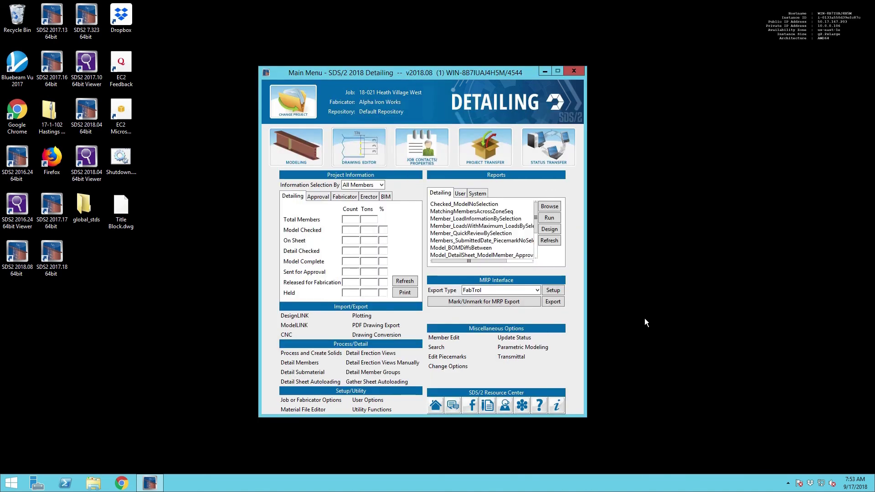